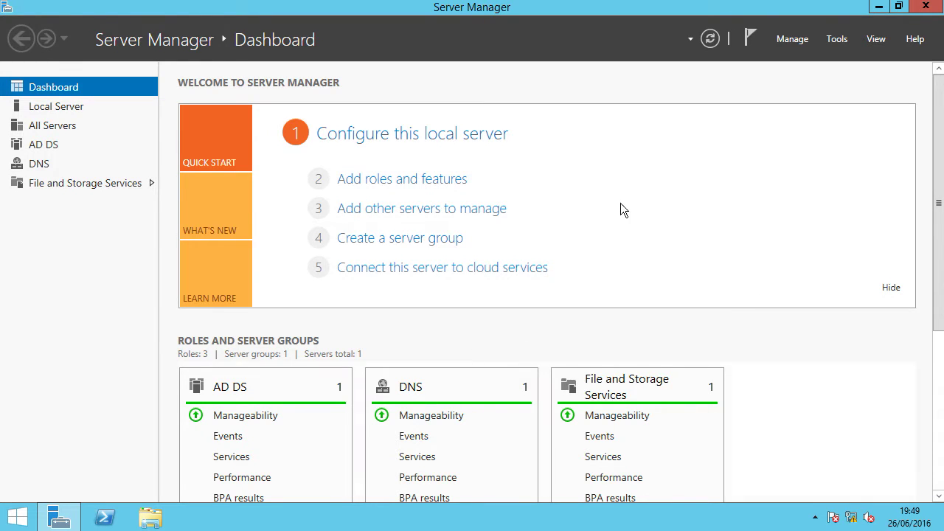
Step: Open Group Policy Management and create a GPO named "Screen Lockout Policy" in the Group Policy Objects container of BTSLAB.COM
click(838, 39)
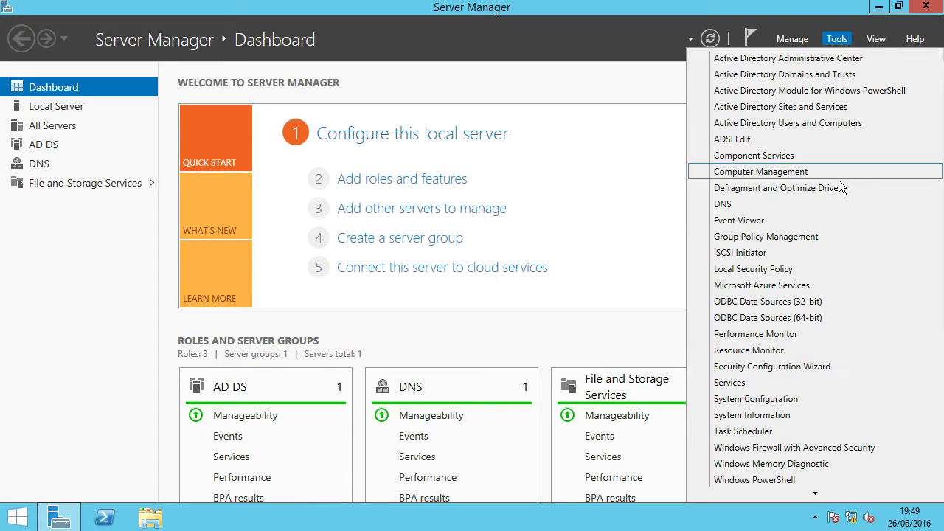
click(818, 237)
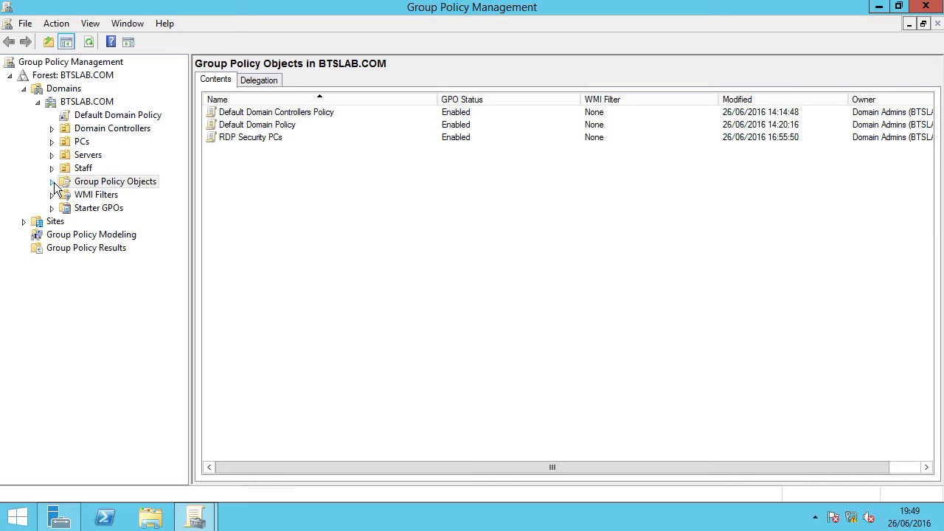
click(52, 182)
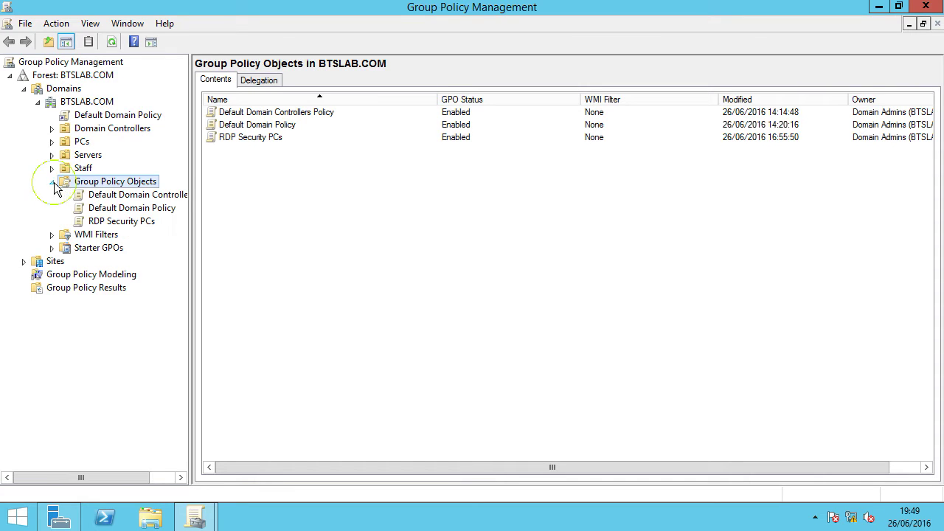
right_click(129, 184)
click(243, 191)
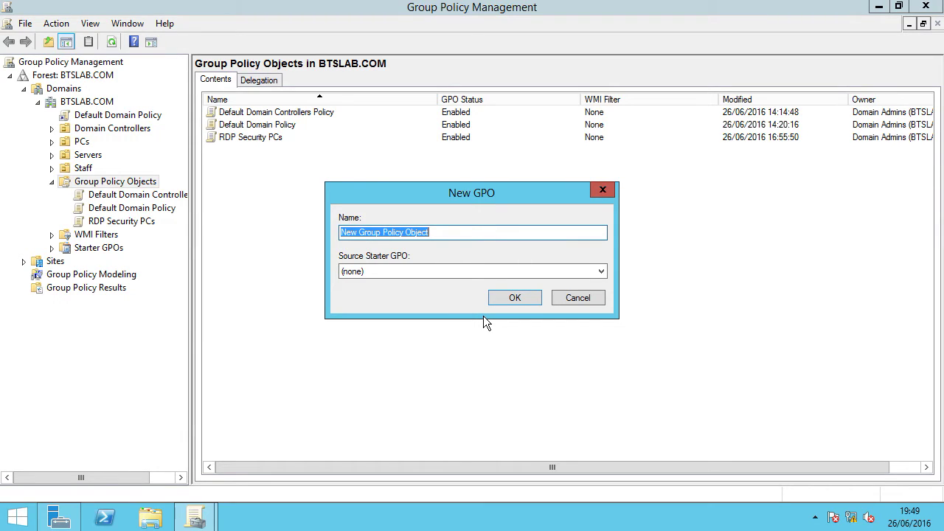
text(Screen)
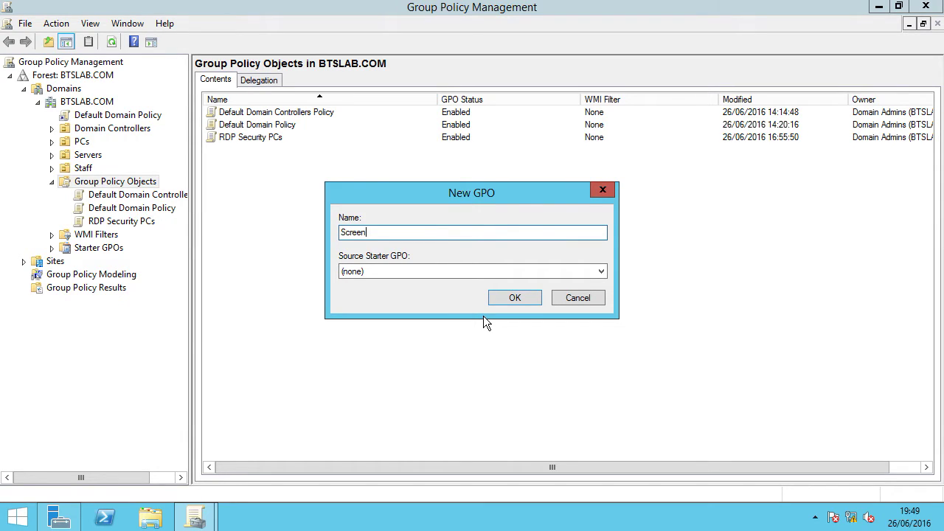
text( Lockout Policy)
click(519, 297)
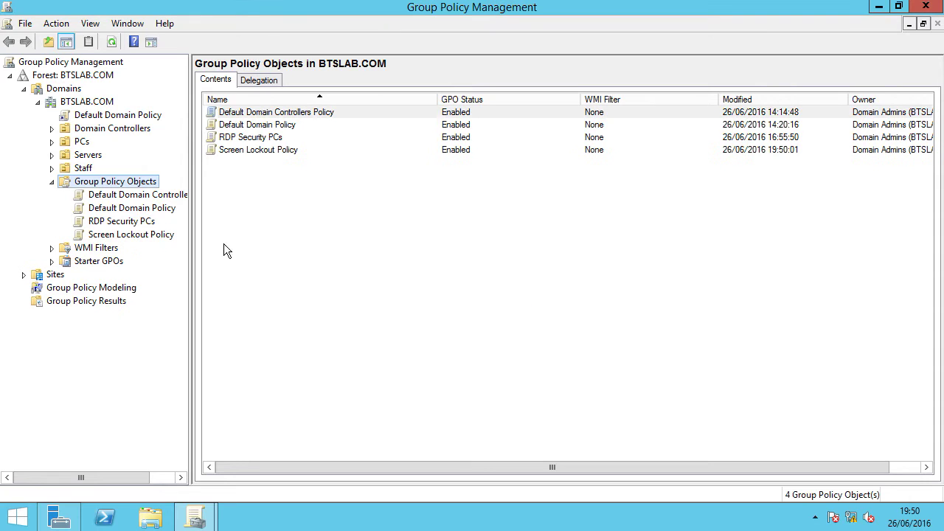
Step: Open the Screen Lockout Policy GPO for editing and widen the console tree to show its full name
click(124, 236)
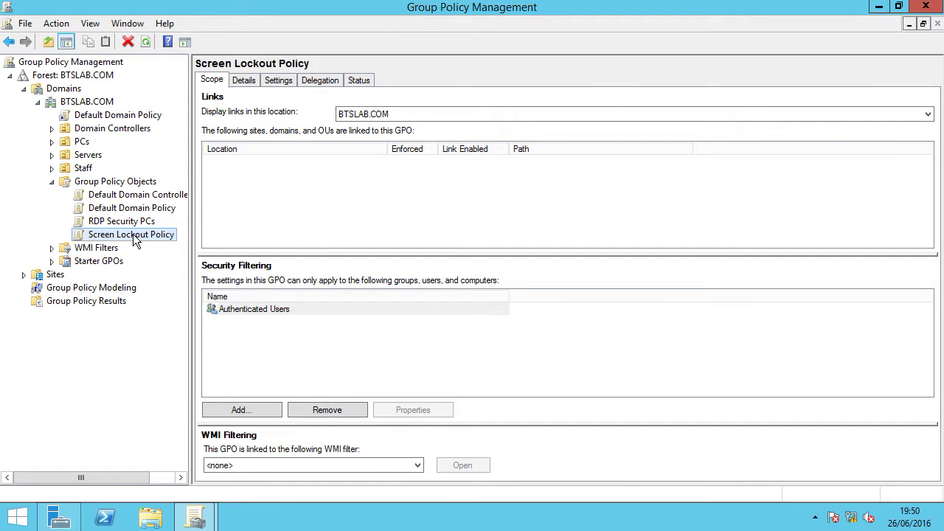
right_click(135, 238)
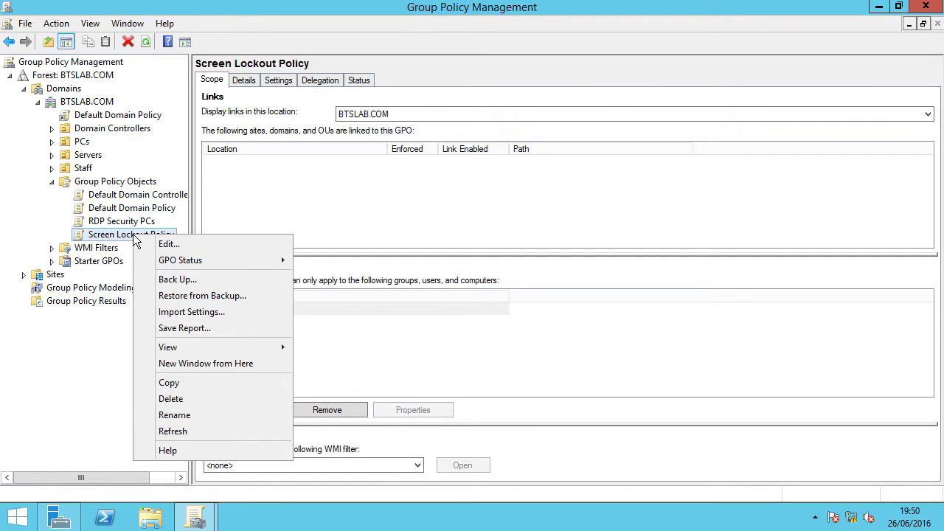
click(172, 245)
click(603, 65)
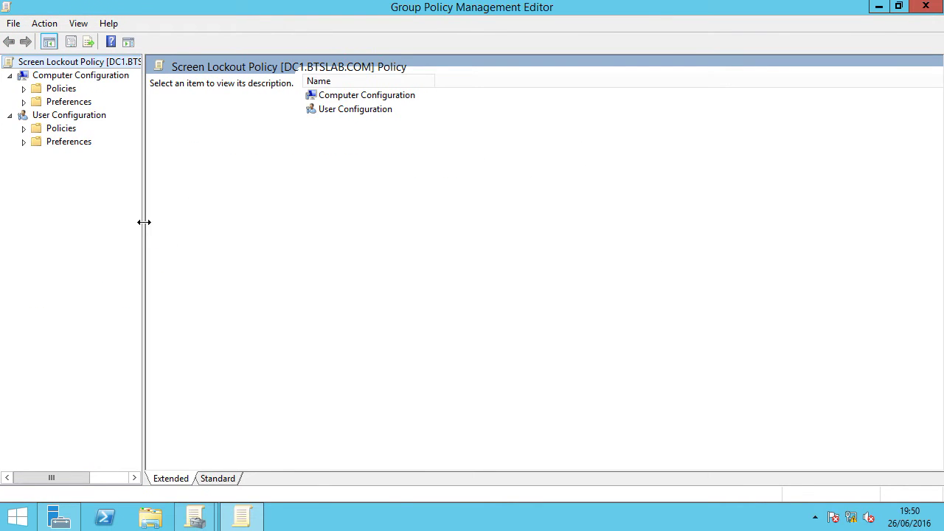
drag(144, 221, 212, 219)
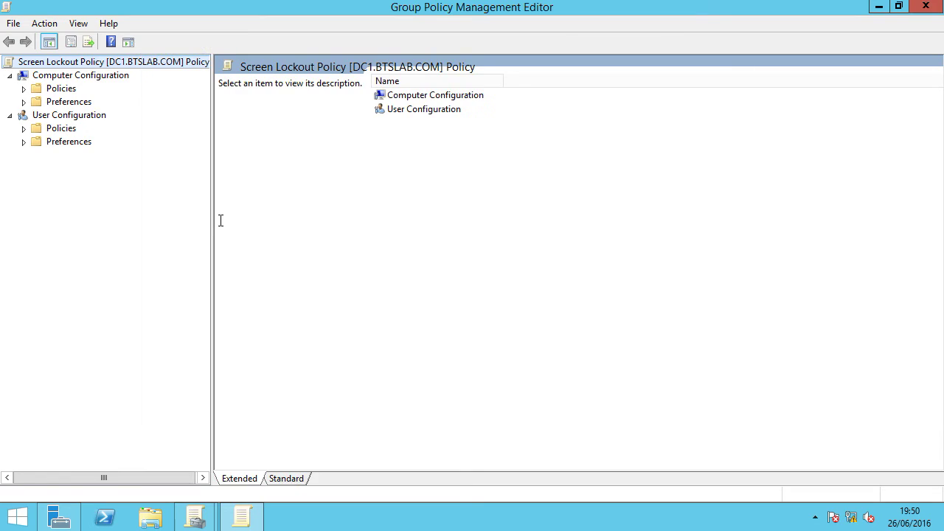
Step: Display the Personalization policies under User Configuration > Policies > Administrative Templates > Control Panel
click(76, 116)
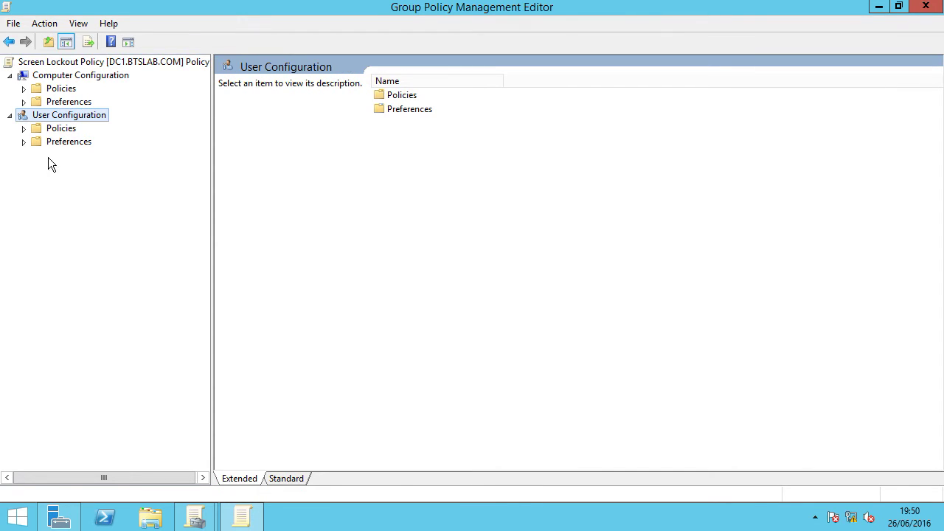
click(23, 128)
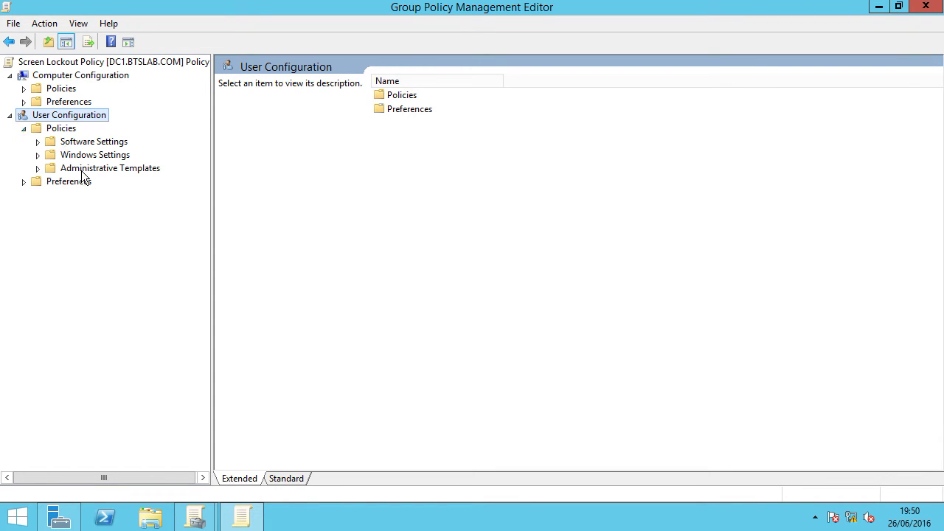
click(83, 169)
click(39, 169)
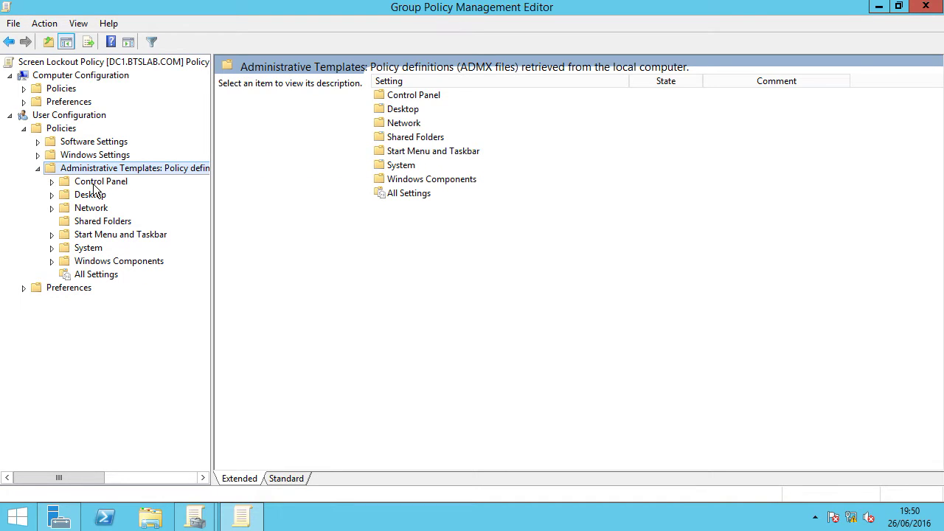
click(92, 182)
click(53, 181)
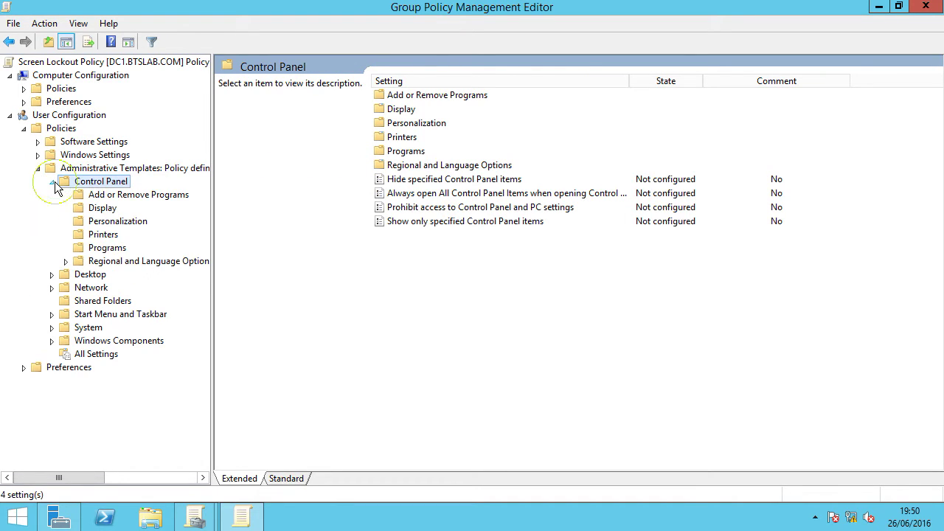
click(118, 222)
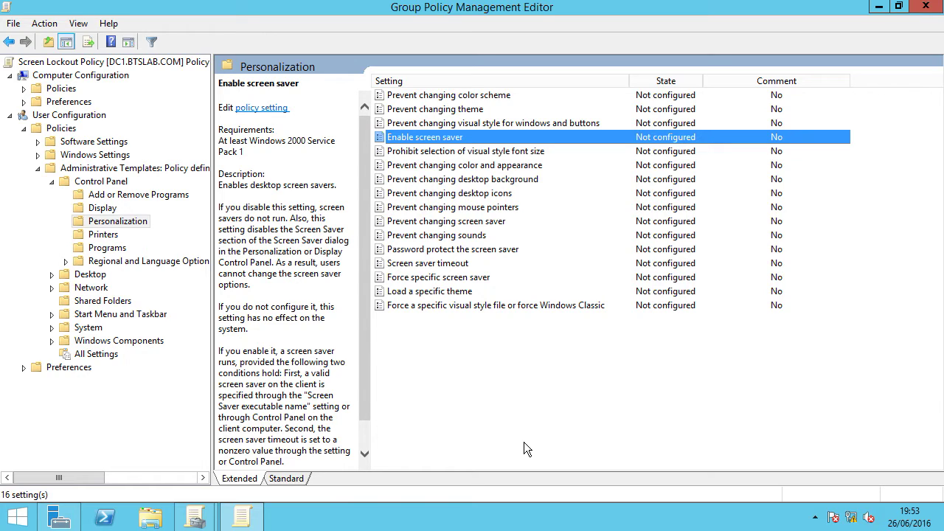
Step: Set the "Enable screen saver" policy to Enabled and apply it
double_click(444, 142)
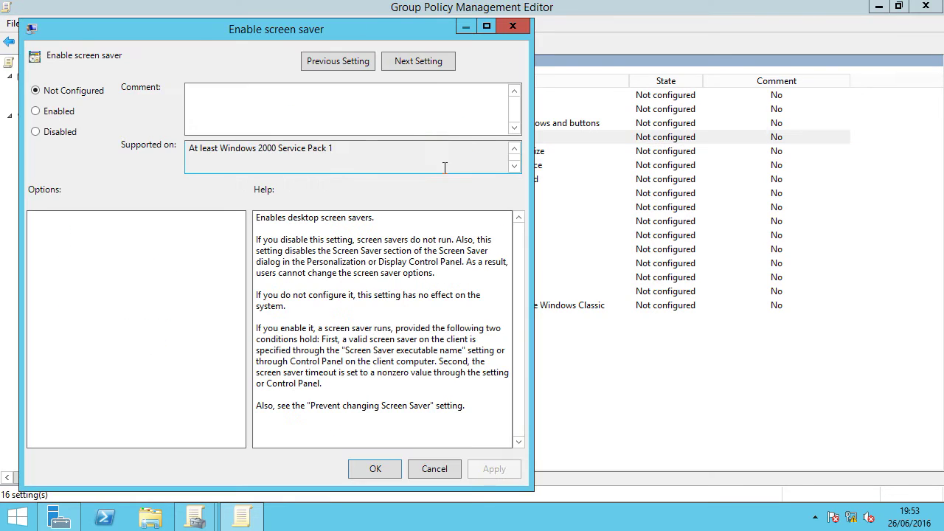
click(36, 111)
click(491, 468)
click(376, 469)
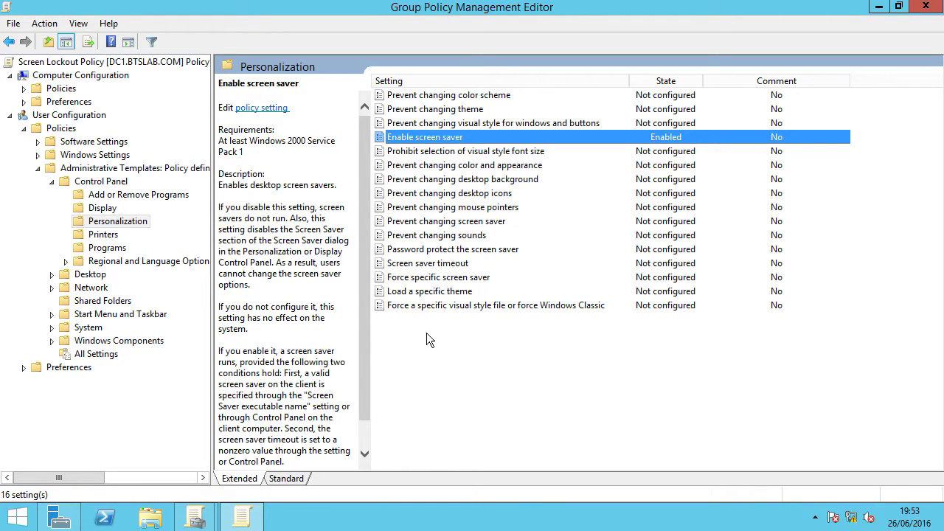
Step: Set the "Password protect the screen saver" policy to Enabled and apply it
double_click(432, 254)
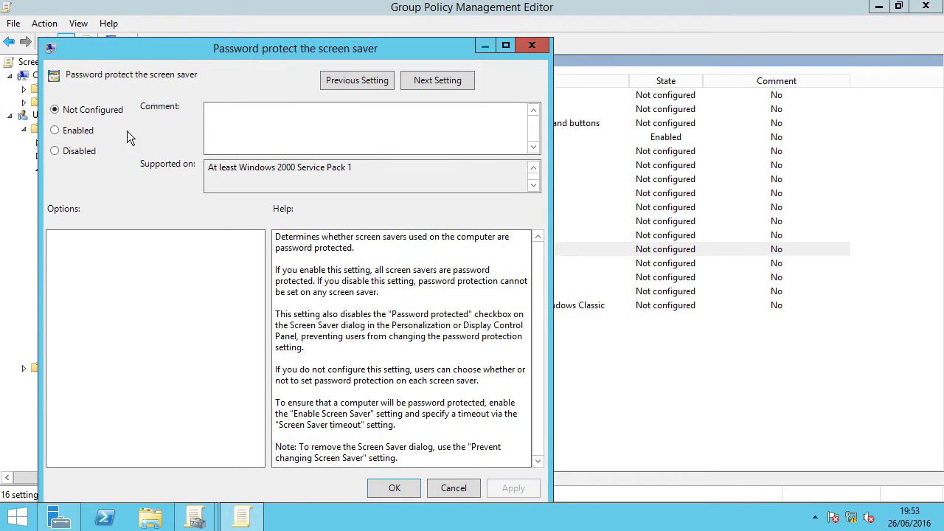
click(56, 131)
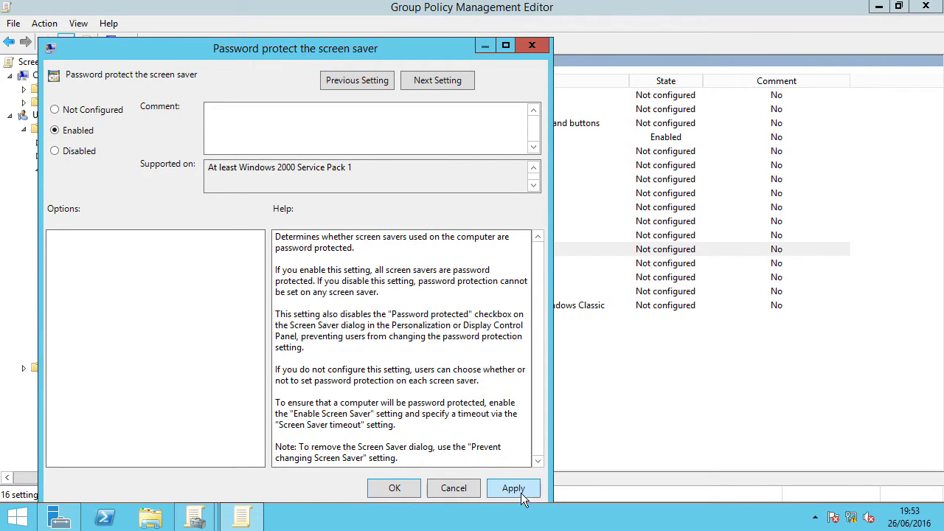
click(516, 488)
click(393, 488)
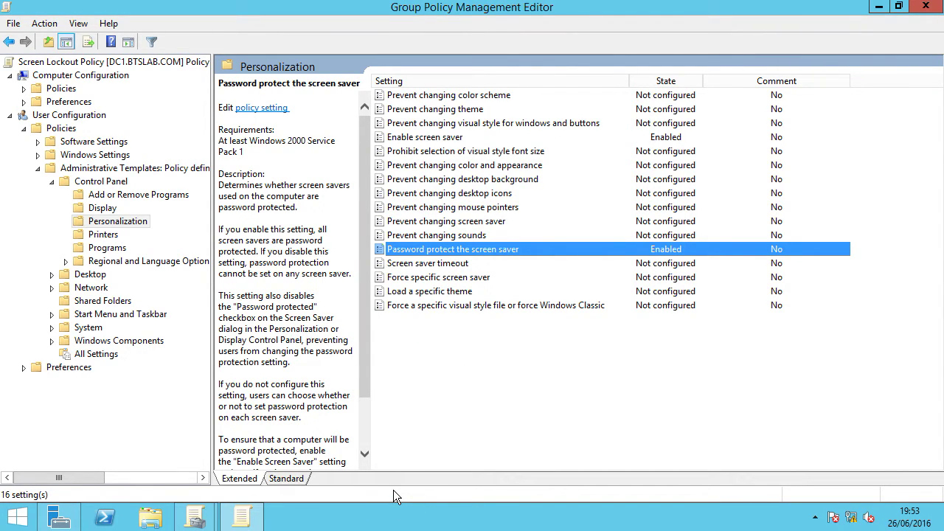
Step: Enable the "Screen saver timeout" policy with a wait time of 60 seconds and apply it
click(444, 267)
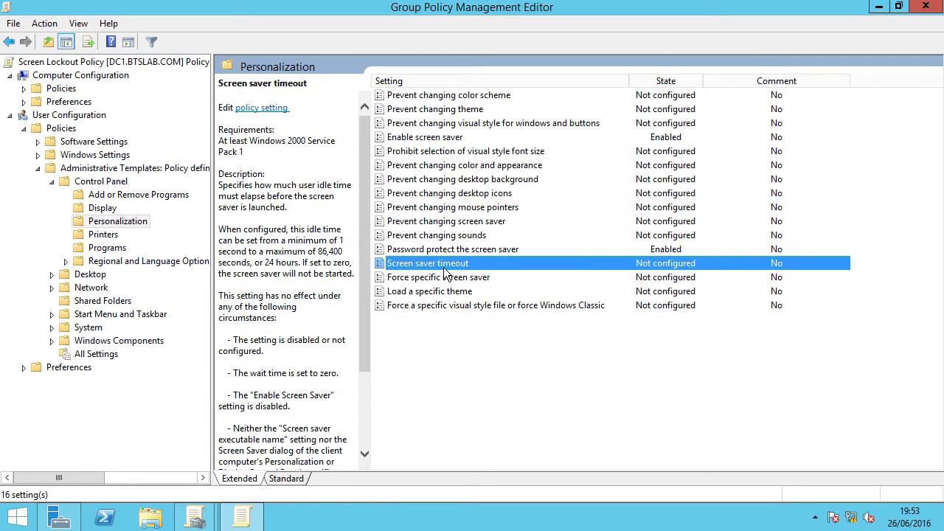
double_click(444, 270)
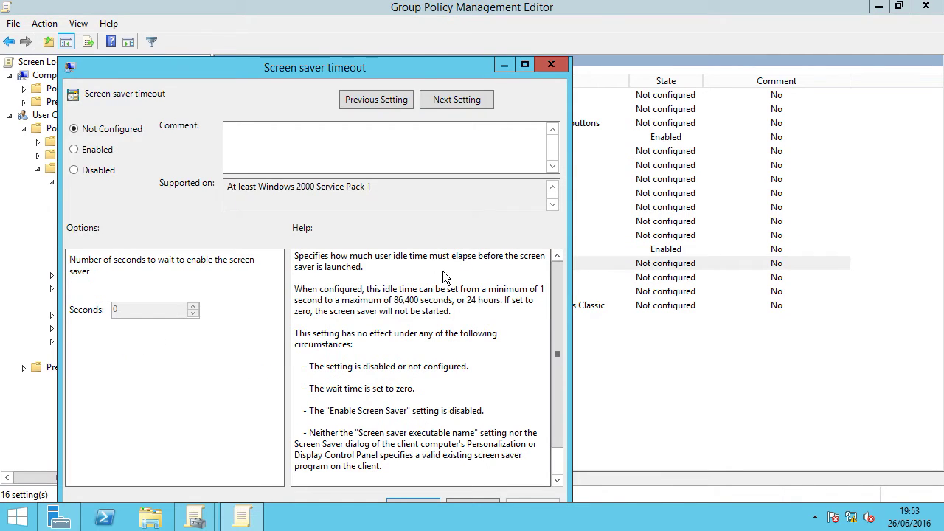
click(82, 148)
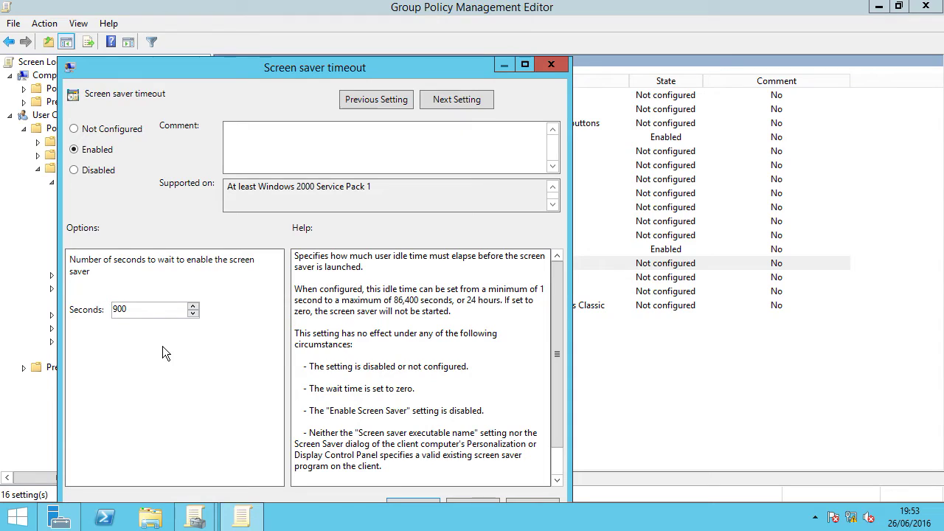
click(129, 310)
key(BackSpace)
key(BackSpace)
key(BackSpace)
text(60)
drag(333, 71, 454, 25)
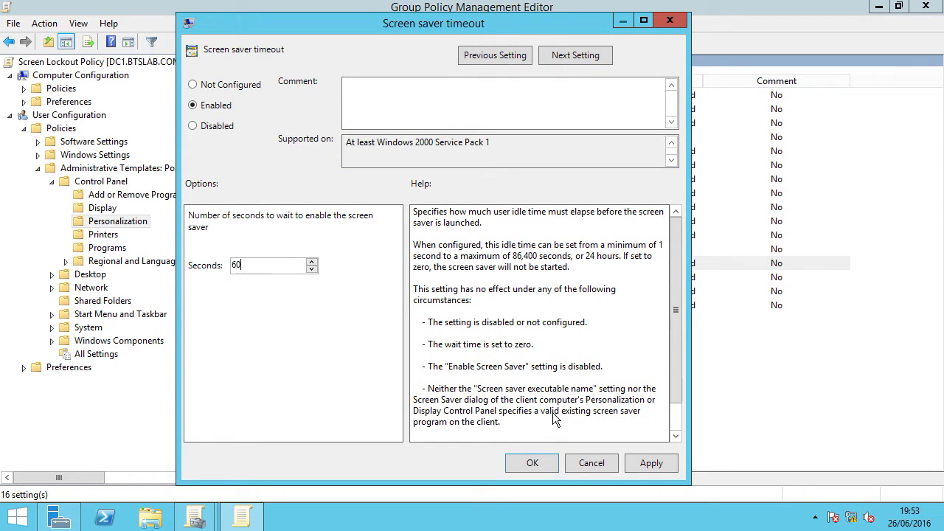
click(656, 462)
click(544, 465)
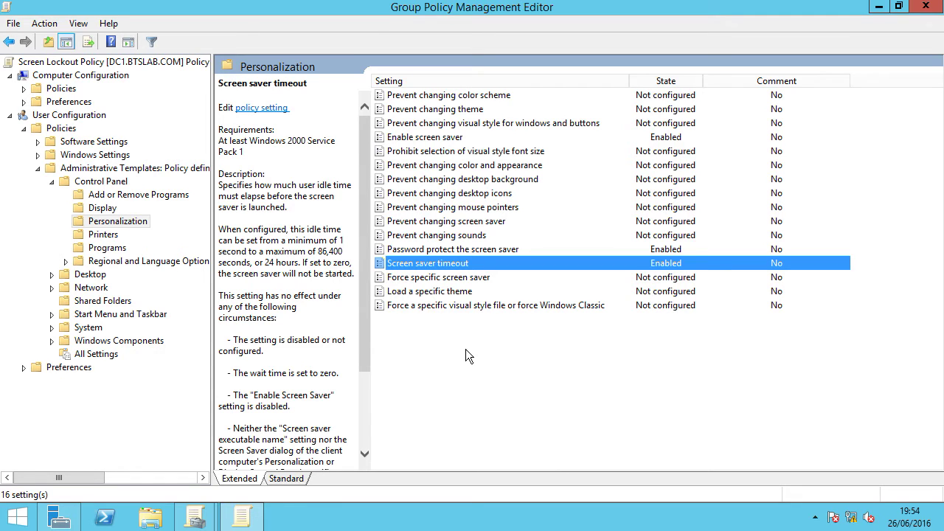
Step: Enable "Force specific screen saver" with the executable name "rundll32 user32.dll,LockWorkStation", apply it and close the policy editor
double_click(458, 277)
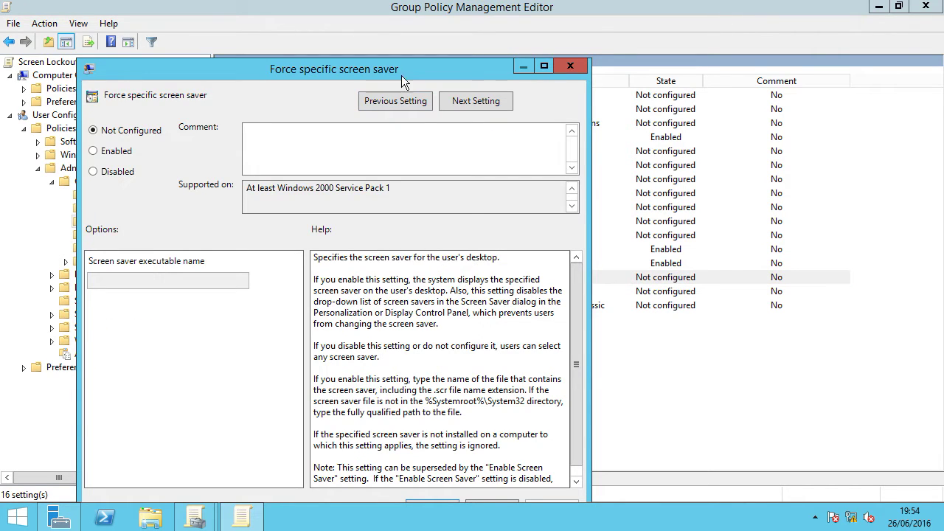
drag(401, 74, 445, 43)
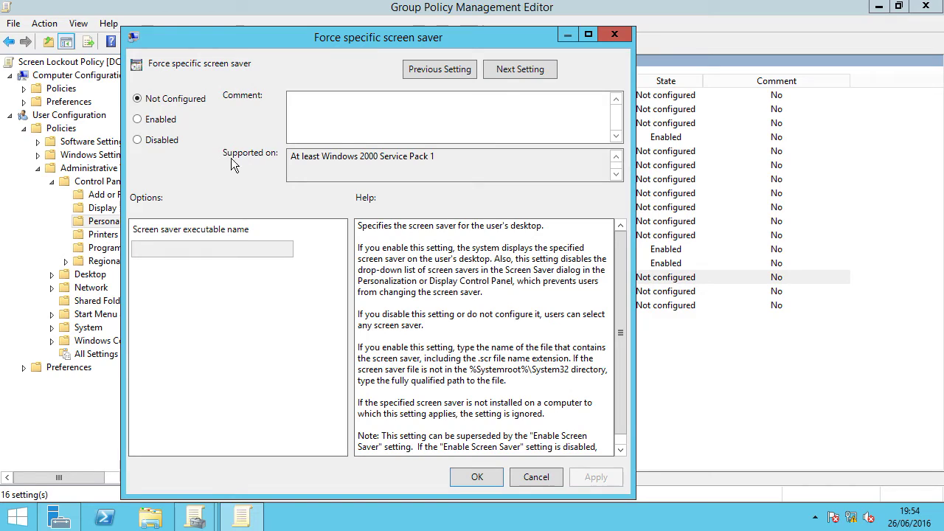
click(140, 121)
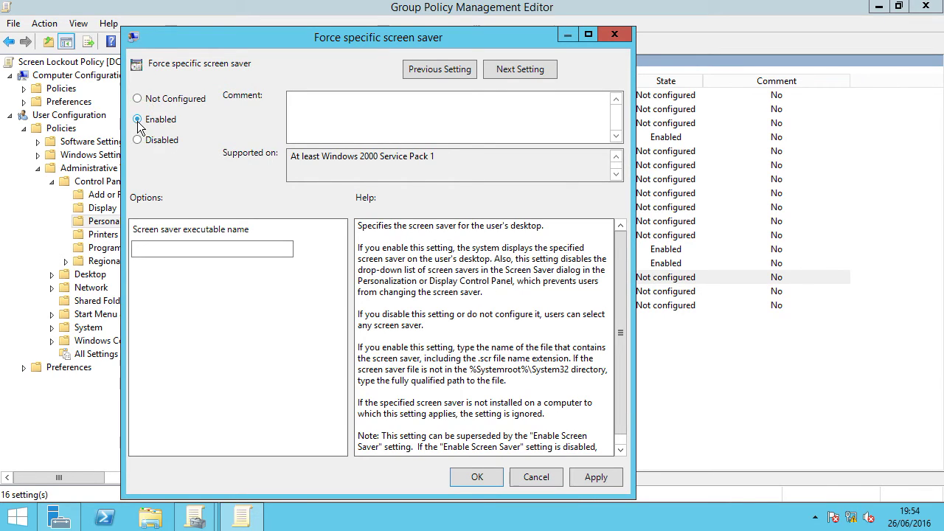
click(171, 248)
right_click(171, 248)
click(219, 307)
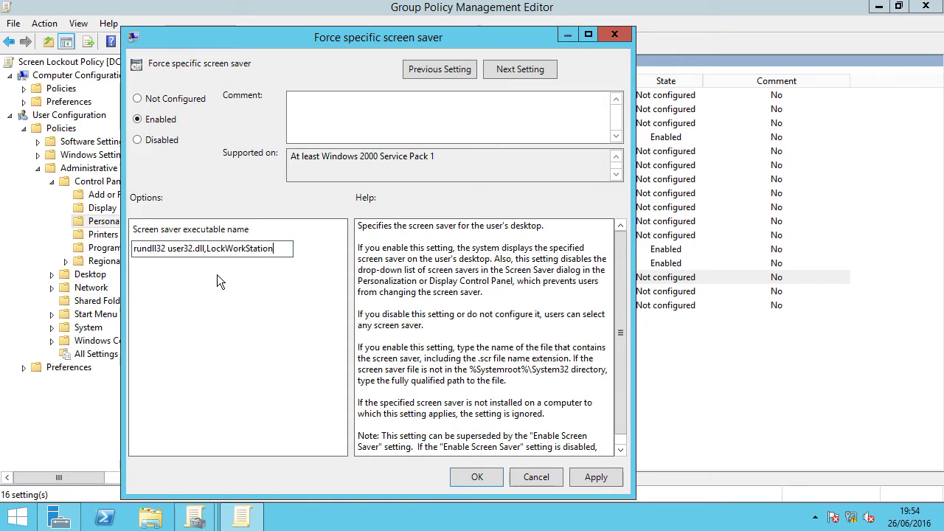
click(598, 480)
click(479, 480)
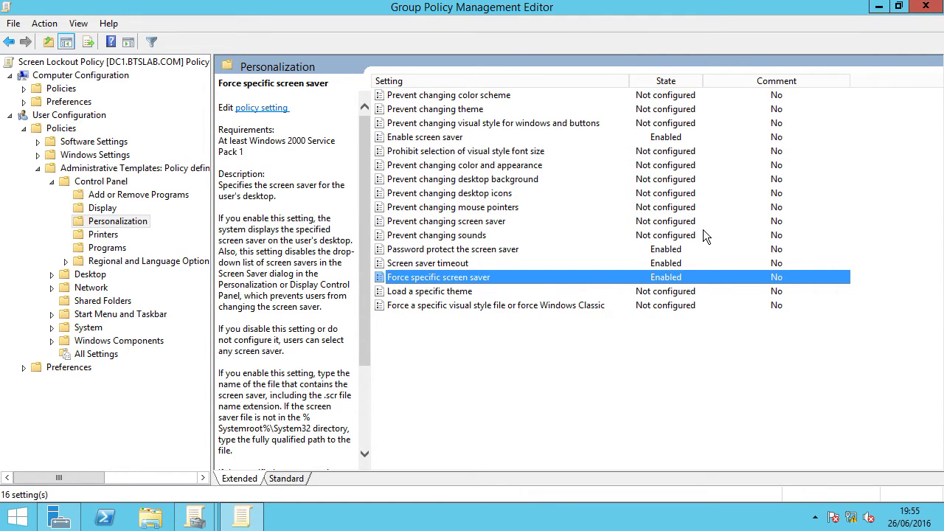
click(926, 8)
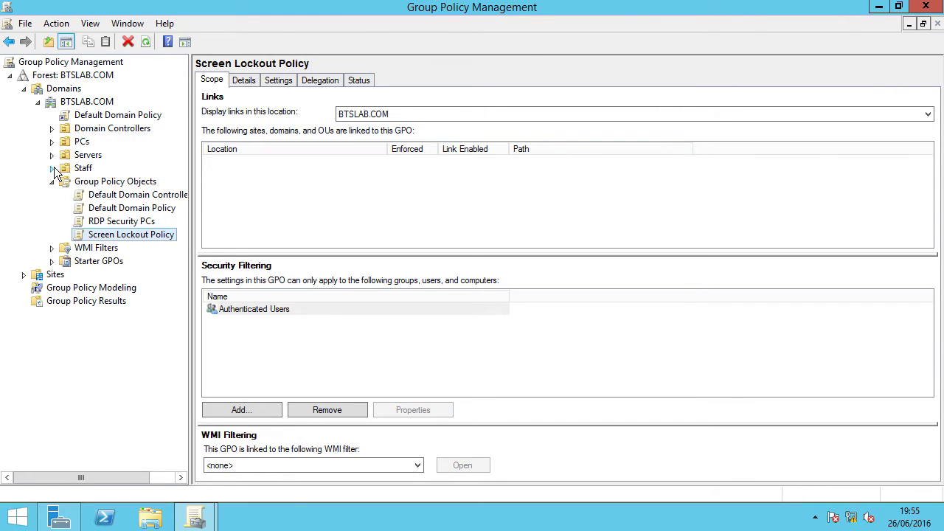
Step: Link the existing Screen Lockout Policy GPO to the Staff organizational unit
click(82, 170)
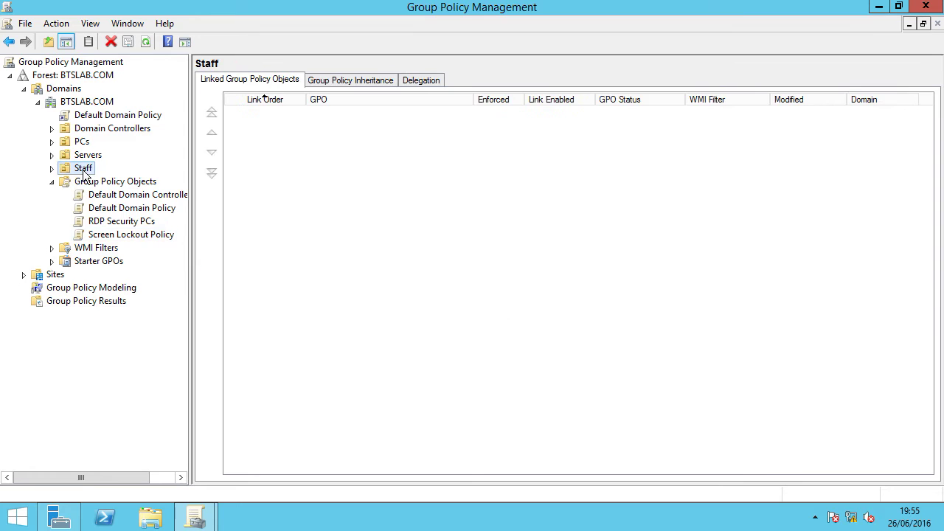
right_click(82, 170)
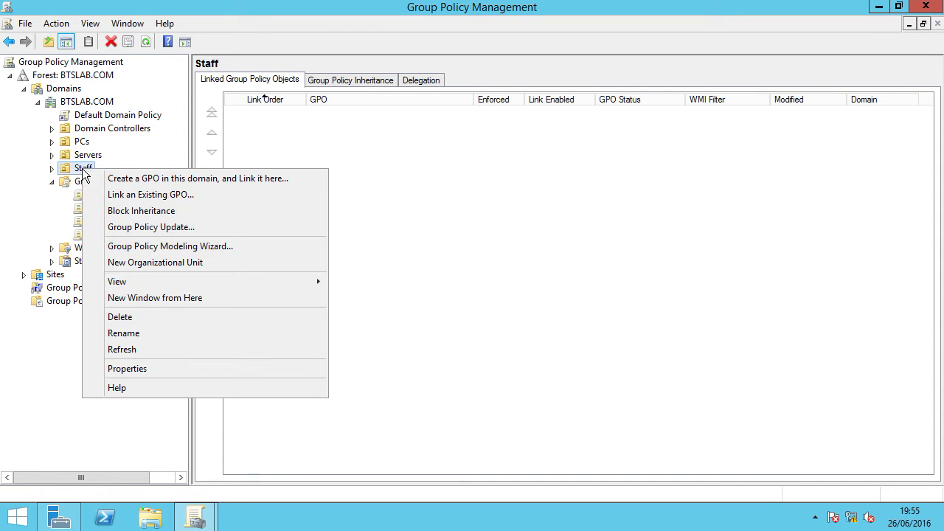
click(158, 196)
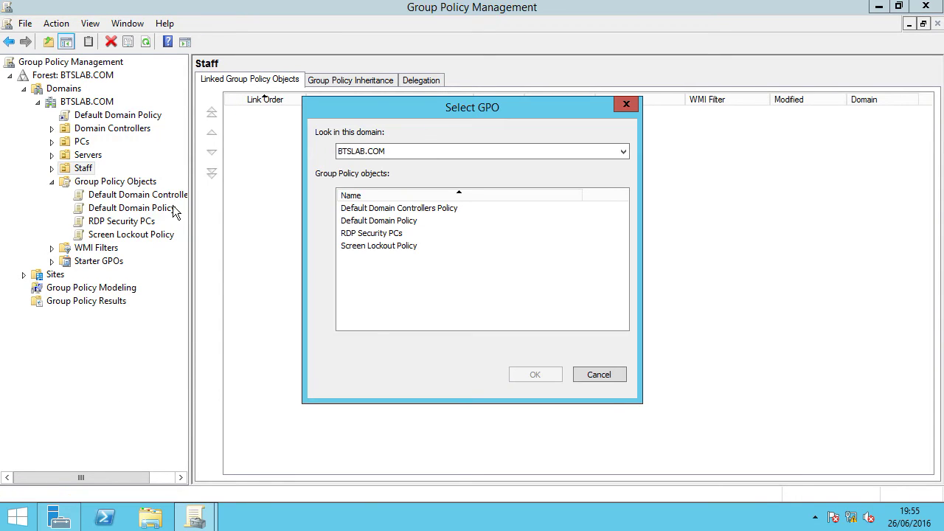
click(392, 248)
click(549, 377)
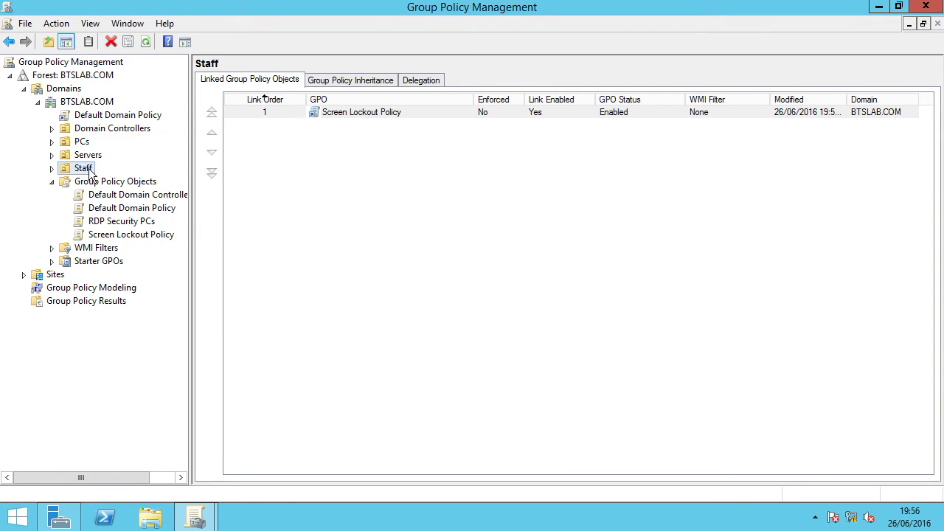
Step: Expand the Staff organizational unit and view the scope of its linked Screen Lockout Policy, dismissing the notice about the link
click(53, 169)
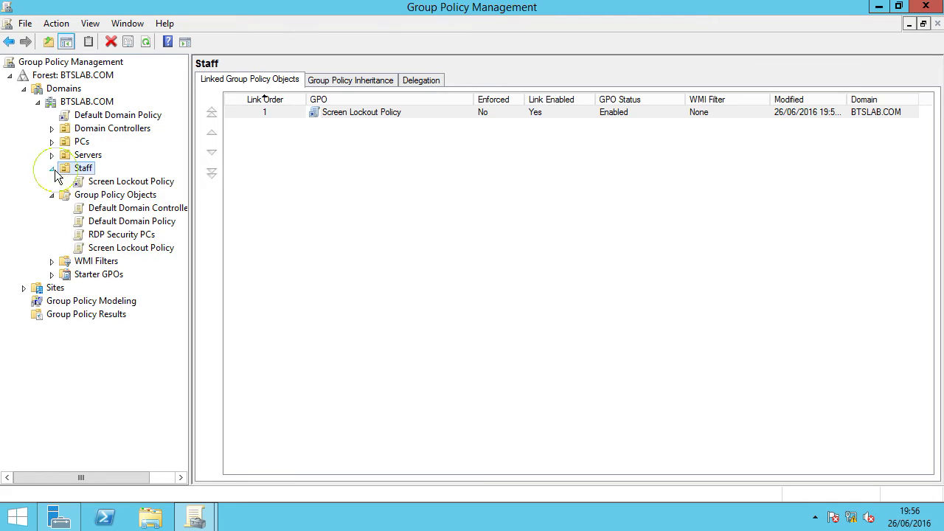
click(107, 182)
click(579, 286)
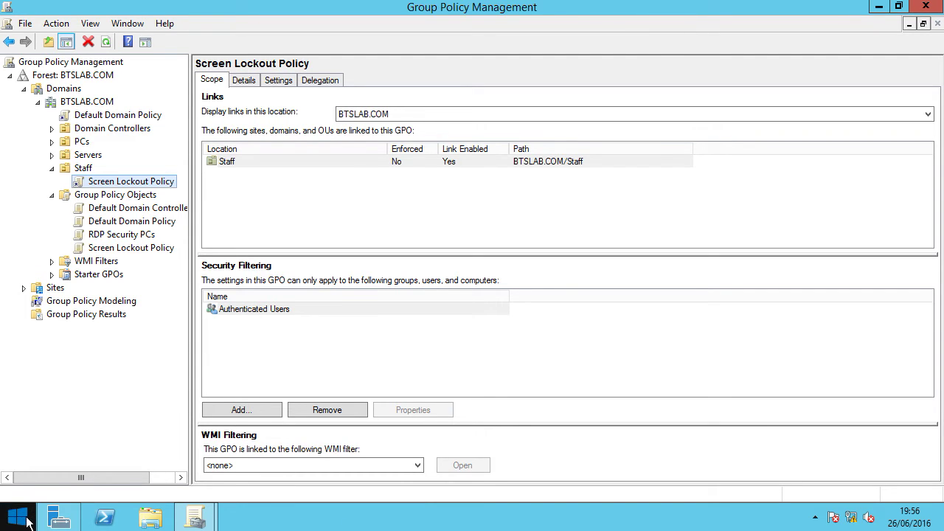
Step: Switch to Server Manager and open Active Directory Users and Computers
click(65, 518)
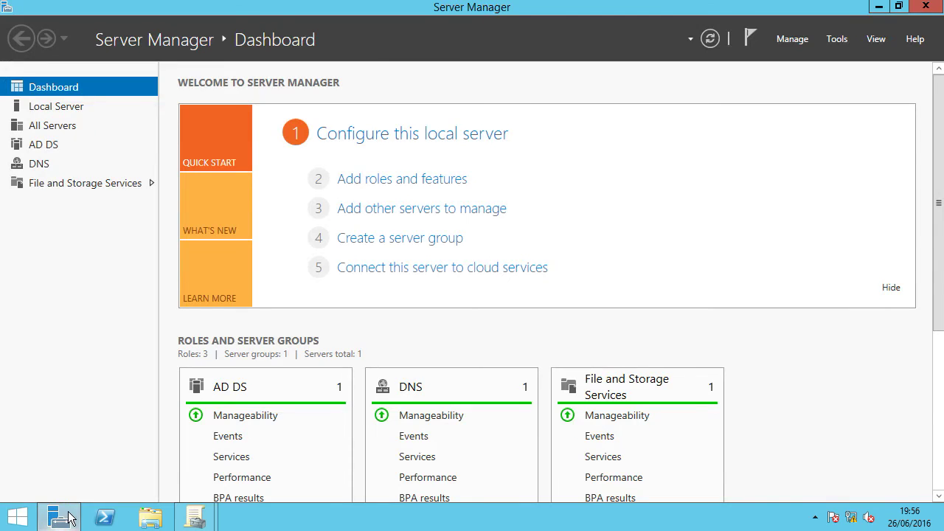
click(837, 38)
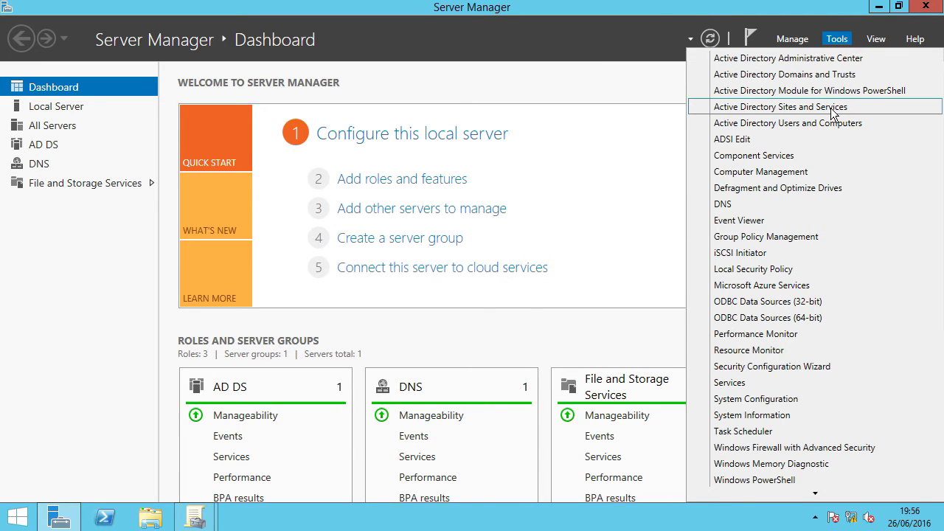
click(838, 123)
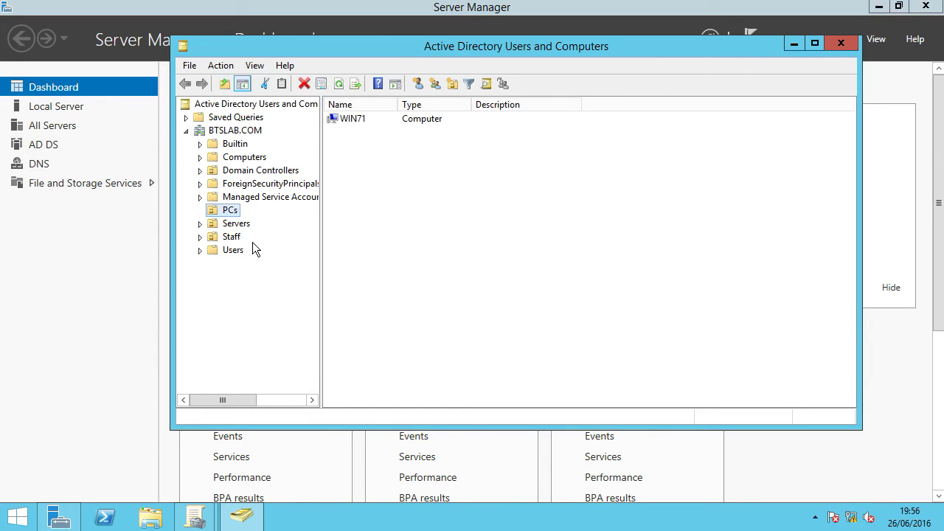
Step: Move the staff member's user account from the Users container to the Staff organizational unit, confirm the move and show the Staff contents
click(230, 239)
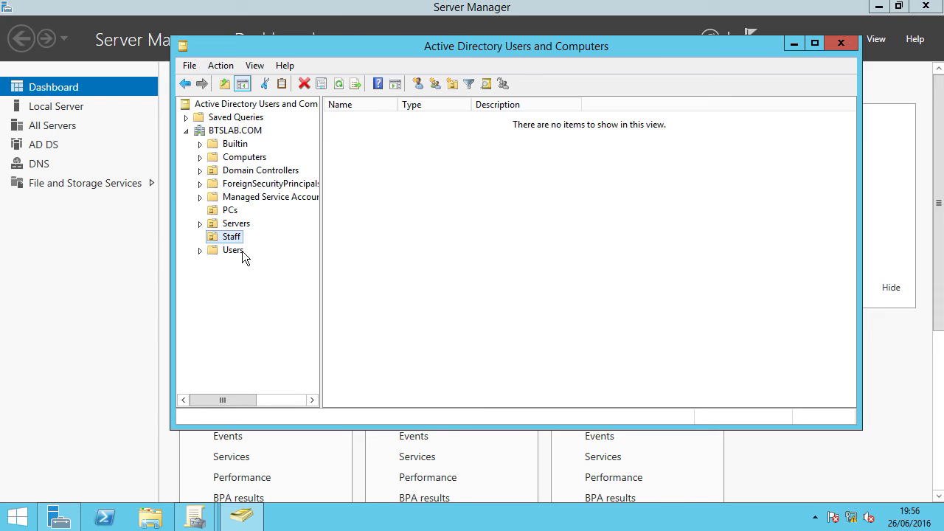
click(233, 250)
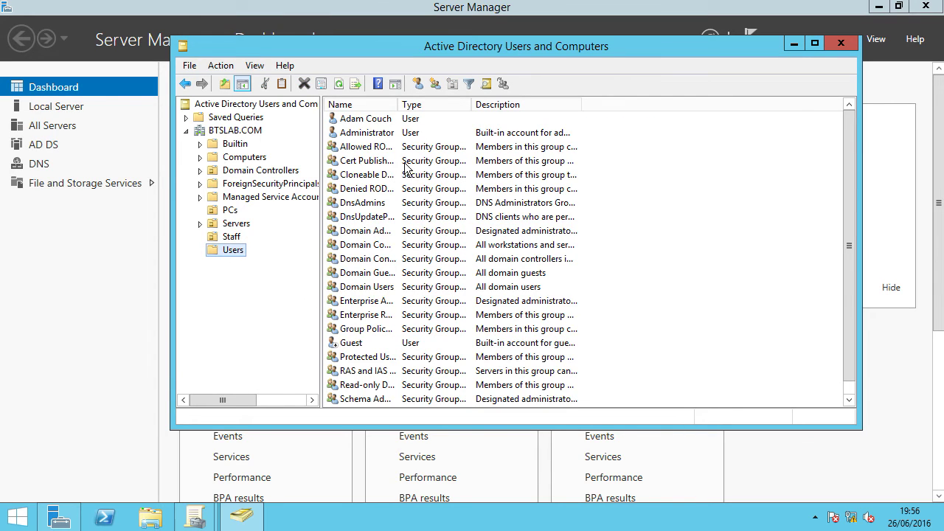
drag(382, 126, 237, 243)
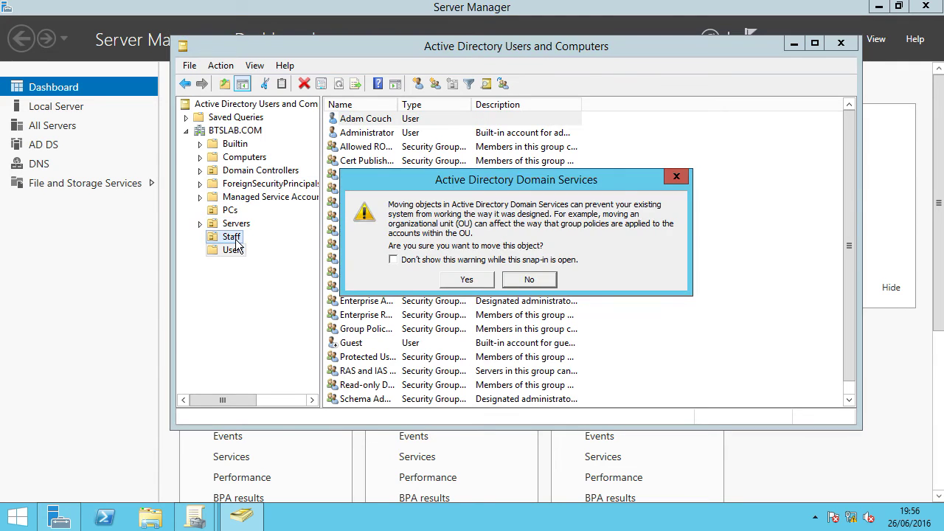
click(467, 280)
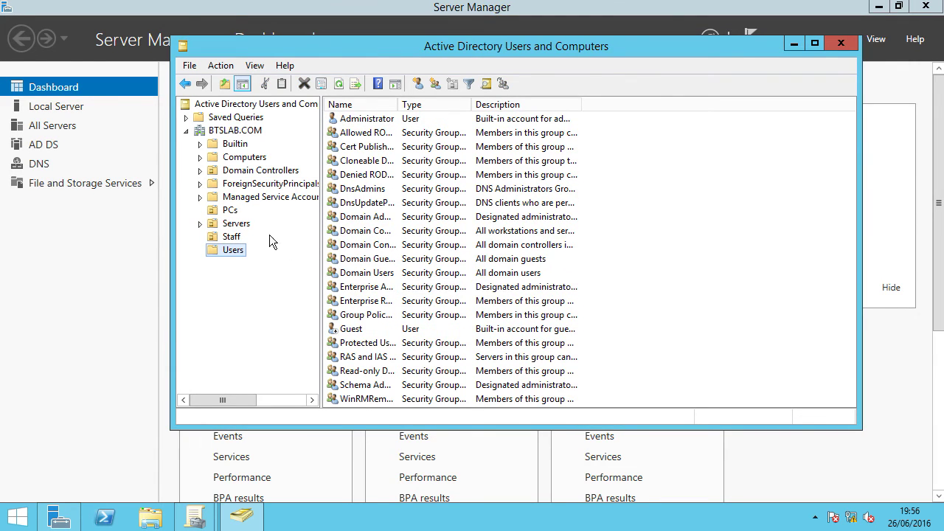
click(233, 236)
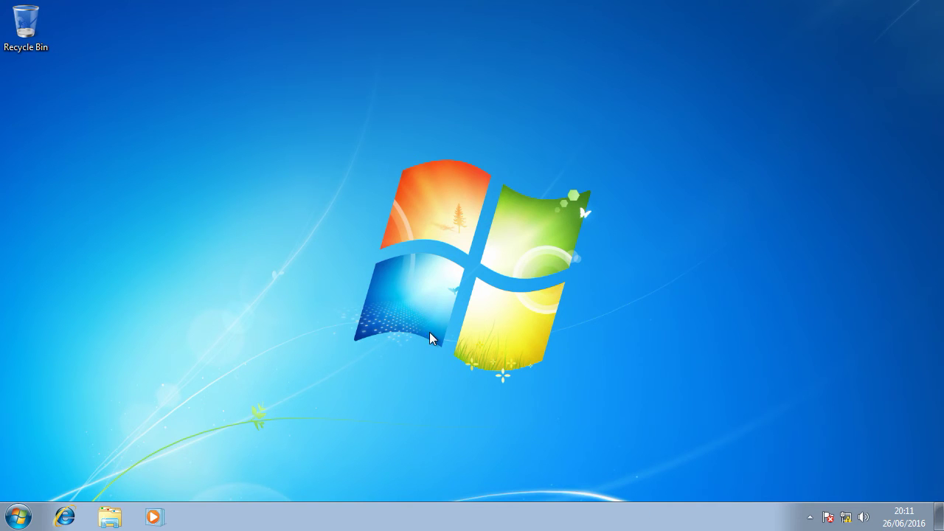
Step: On the Windows 7 client, check the Screen Saver Settings in Personalization for the enforced policy and close both windows
click(338, 227)
right_click(338, 227)
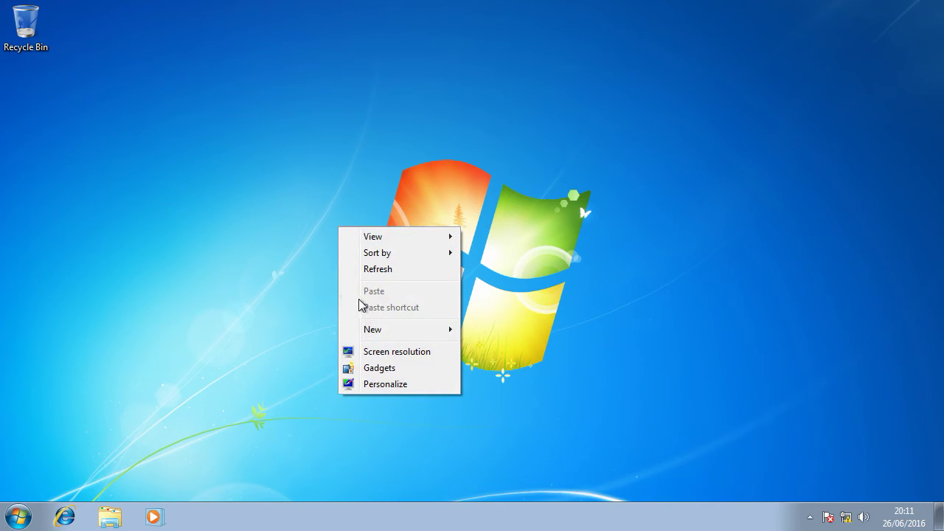
click(384, 385)
click(713, 411)
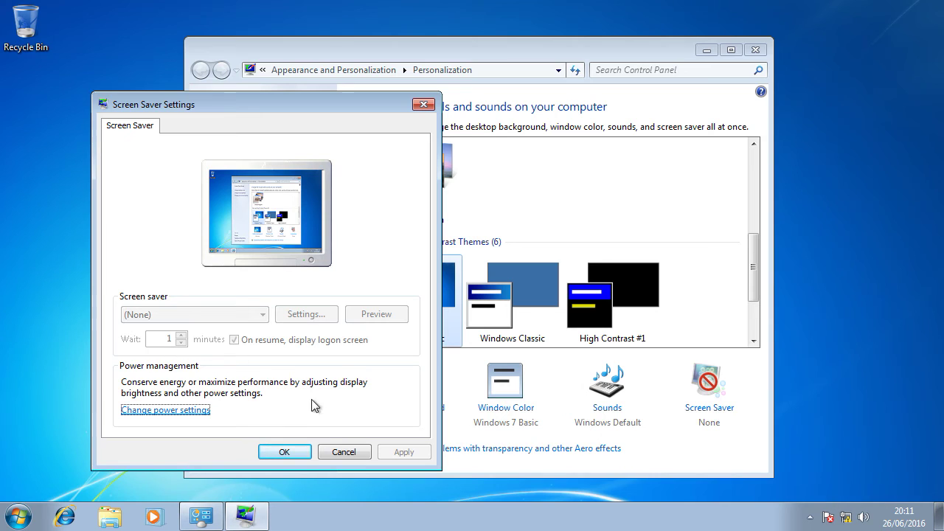
click(291, 459)
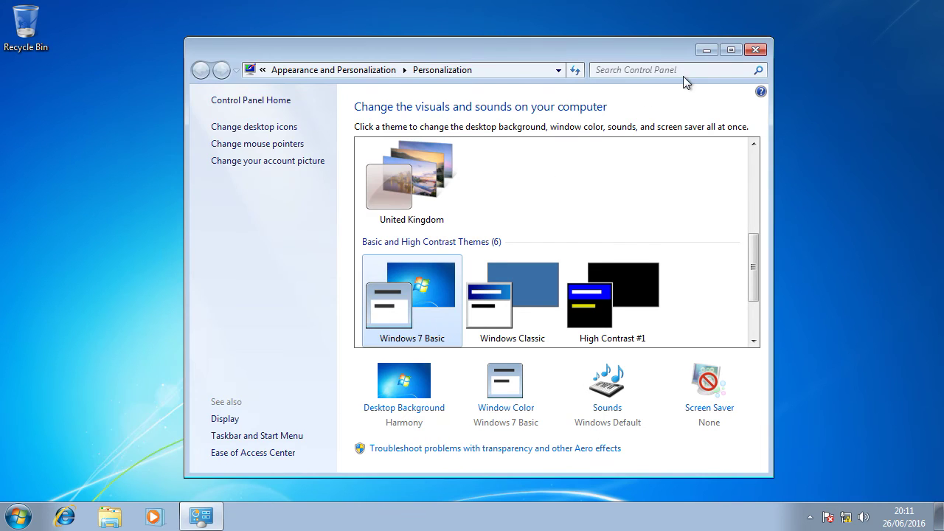
click(756, 51)
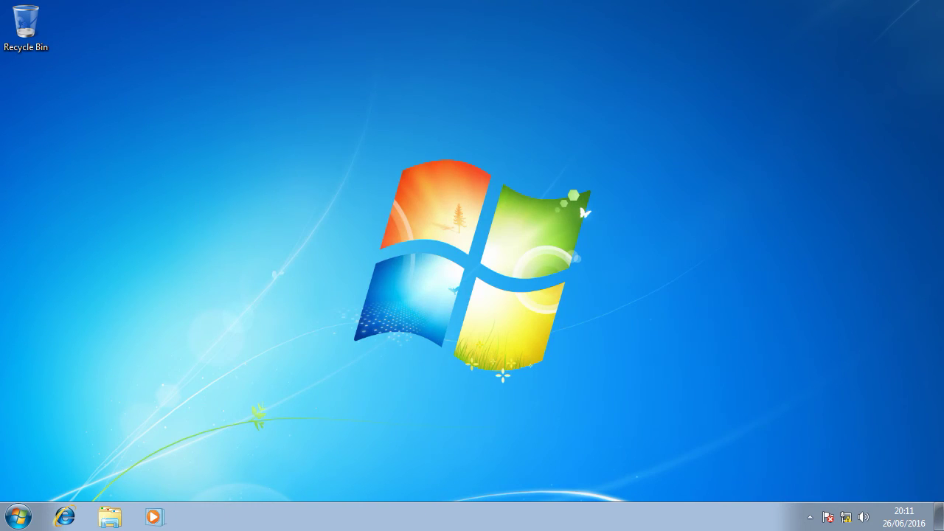
Step: Open a Command Prompt on the client and run "gpresult /r"
click(20, 519)
click(63, 482)
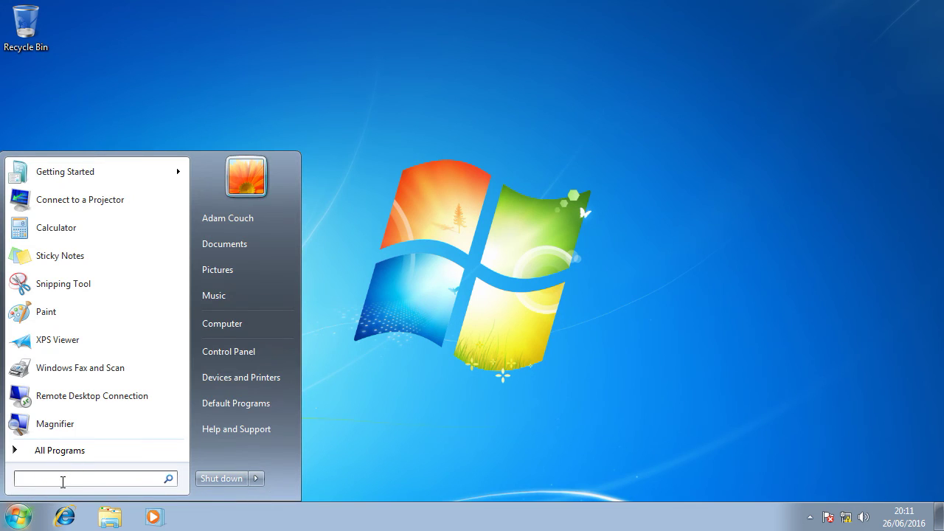
text(cmd)
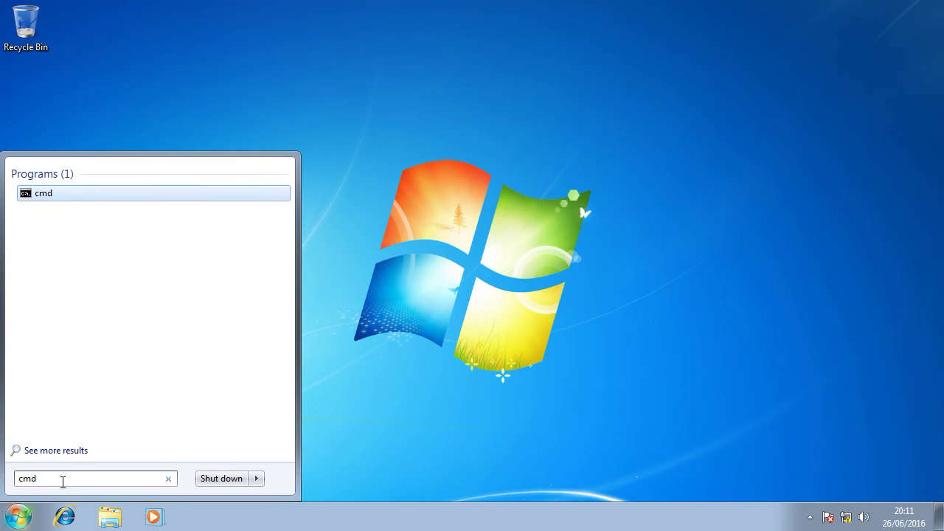
key(Return)
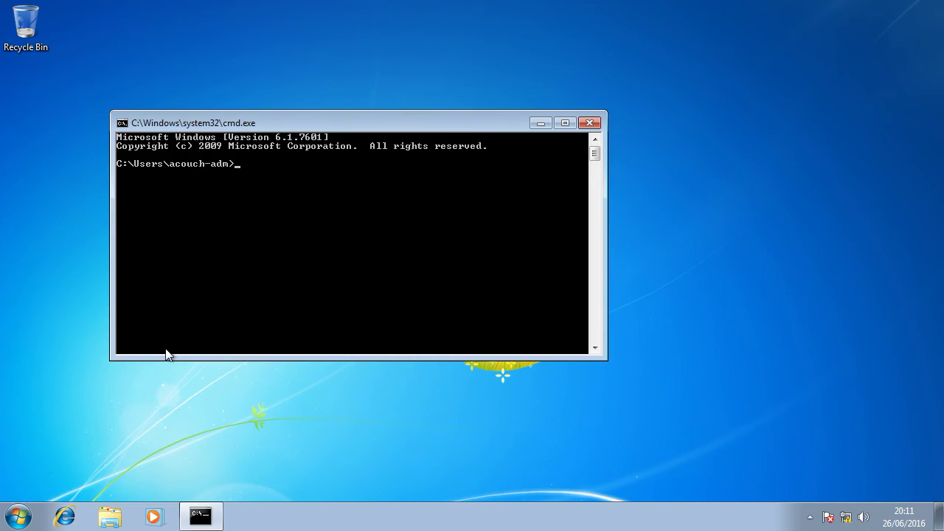
text(gpresult /r)
key(Return)
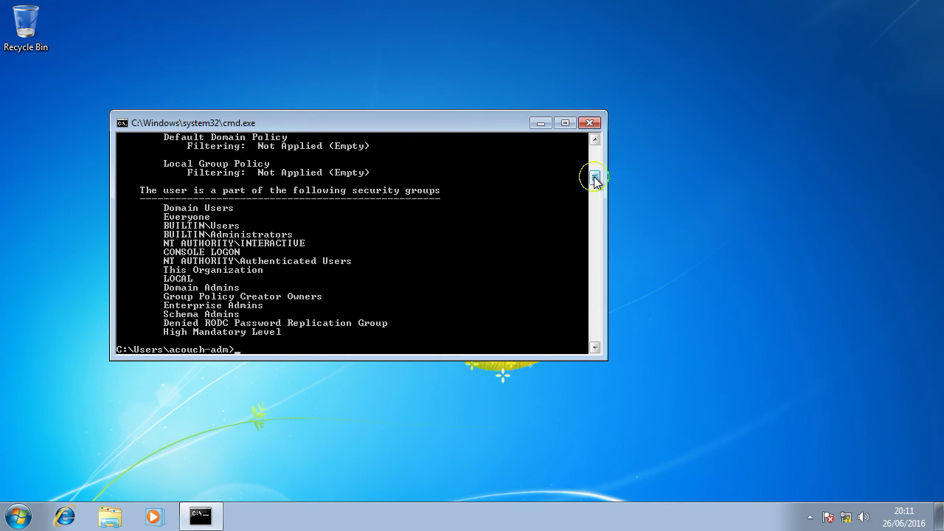
Step: Review the applied Group Policy Objects under User Settings in the command output and close the Command Prompt
scroll(594, 174, up, 2)
drag(593, 172, 595, 168)
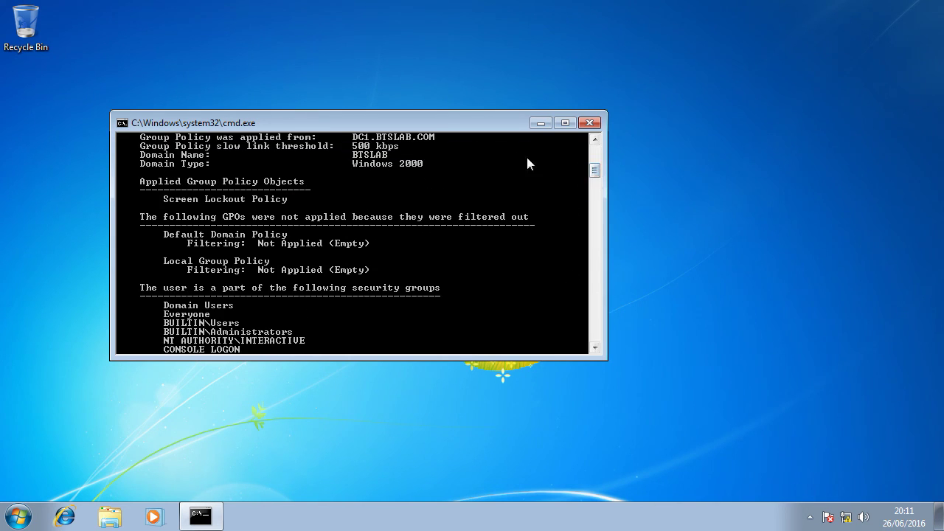
scroll(503, 216, up, 3)
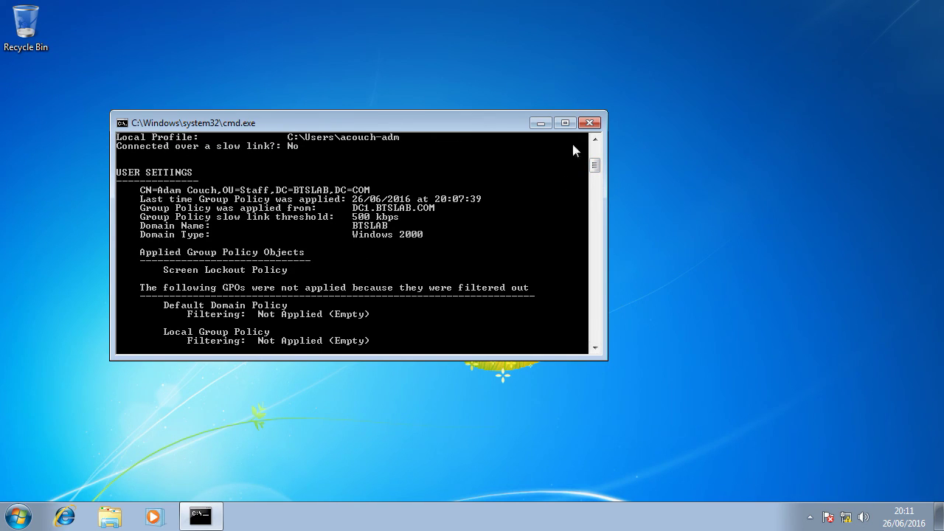
click(589, 123)
Step: Display the calendar and clock on the client and lock the workstation
click(901, 518)
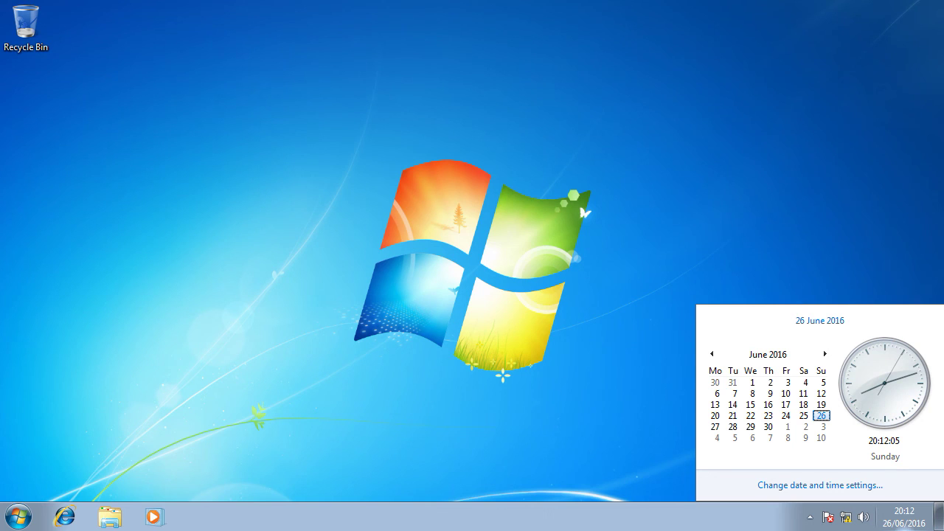
key(super+l)
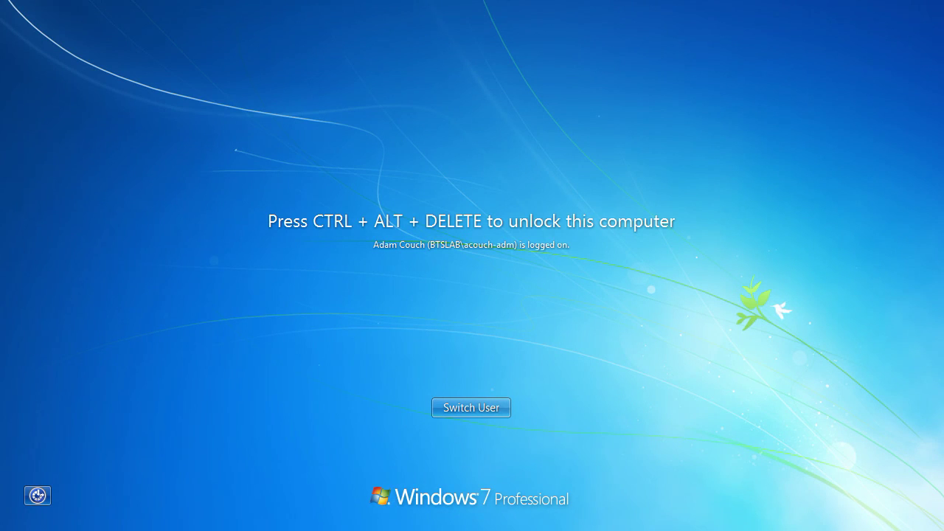